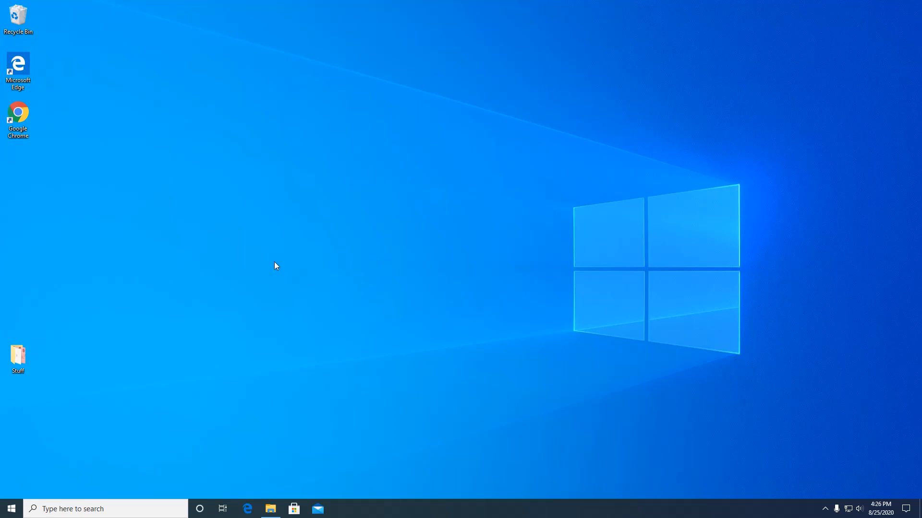
Step: Open the mouse settings and keep Left selected as the primary button
left_click(87, 509)
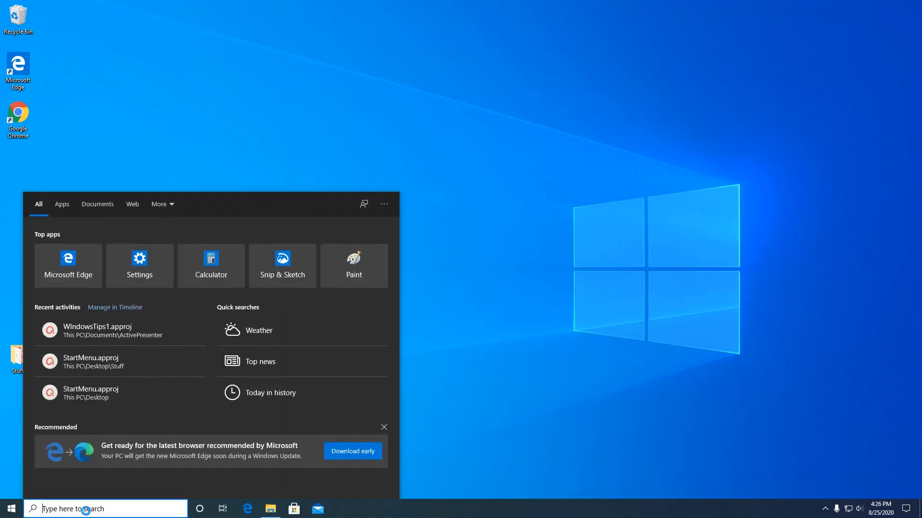
type("mouse")
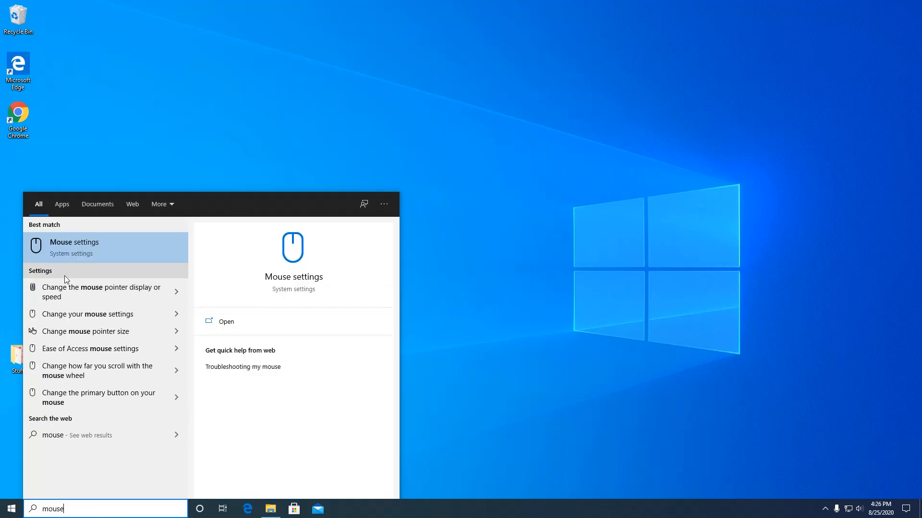
left_click(82, 245)
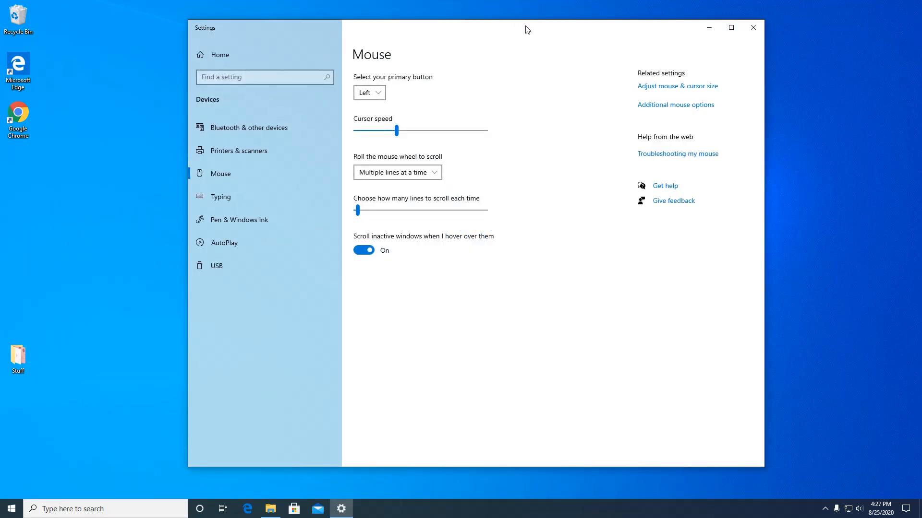
left_click(381, 98)
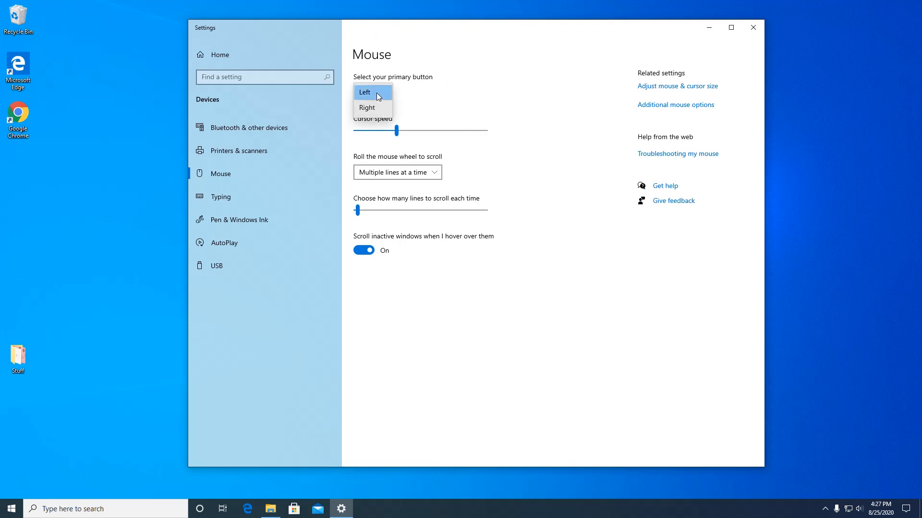
left_click(379, 93)
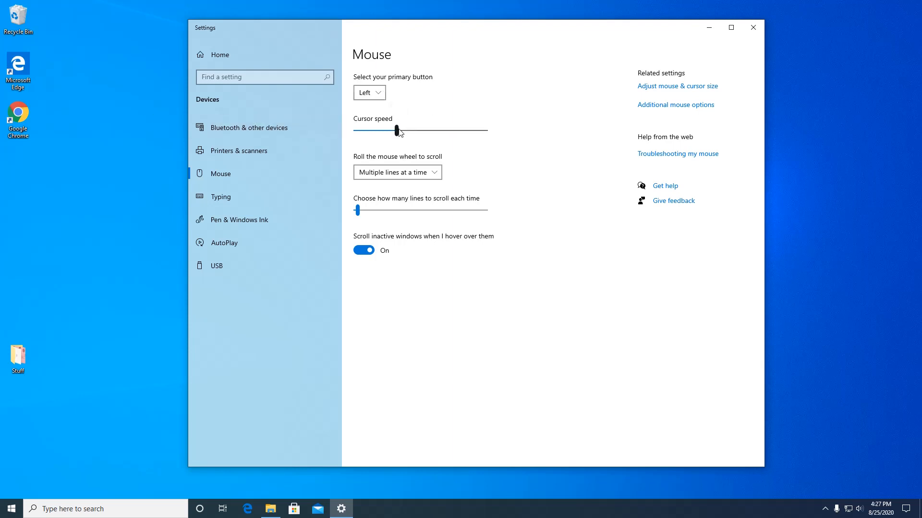
Step: Try the cursor speed at its slow and fast extremes and return it to its original level
left_click_drag(398, 128, 362, 129)
left_click_drag(363, 129, 510, 143)
left_click_drag(488, 133, 398, 147)
Step: Keep wheel scrolling at multiple lines at a time and test the lines-per-scroll setting, leaving it near the minimum
left_click(437, 174)
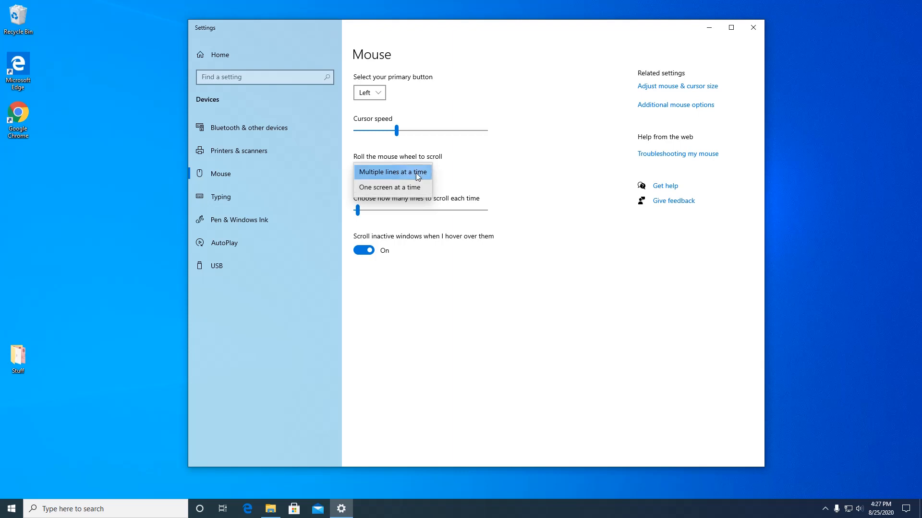
left_click(416, 173)
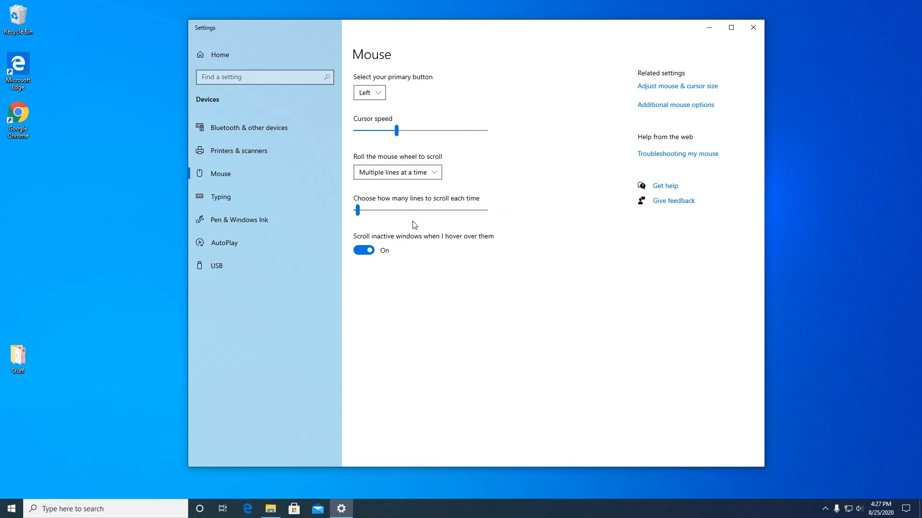
left_click(358, 209)
mouse_move(357, 211)
left_mouse_down()
mouse_move(482, 221)
mouse_move(360, 215)
left_mouse_up()
Step: Open the mouse and cursor size settings and test the pointer size, leaving it at the smallest
left_click(664, 89)
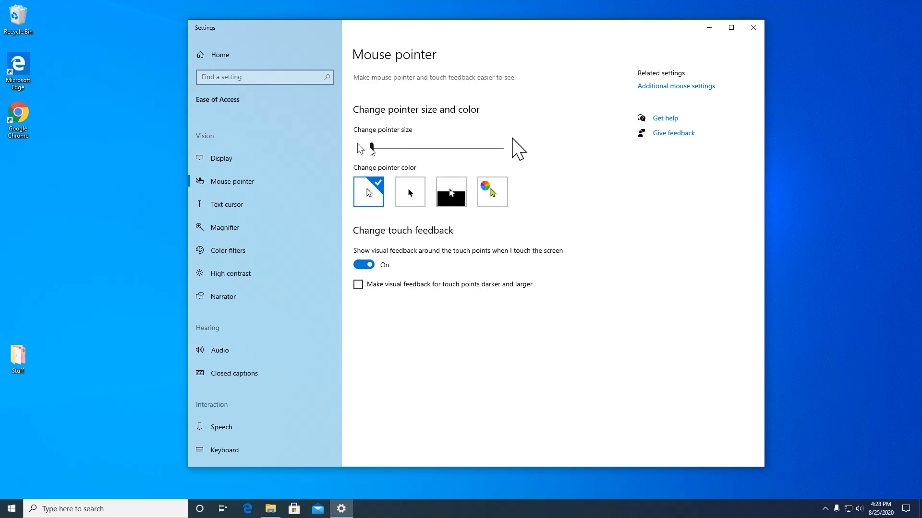
mouse_move(375, 150)
left_mouse_down()
mouse_move(456, 147)
mouse_move(371, 152)
left_mouse_up()
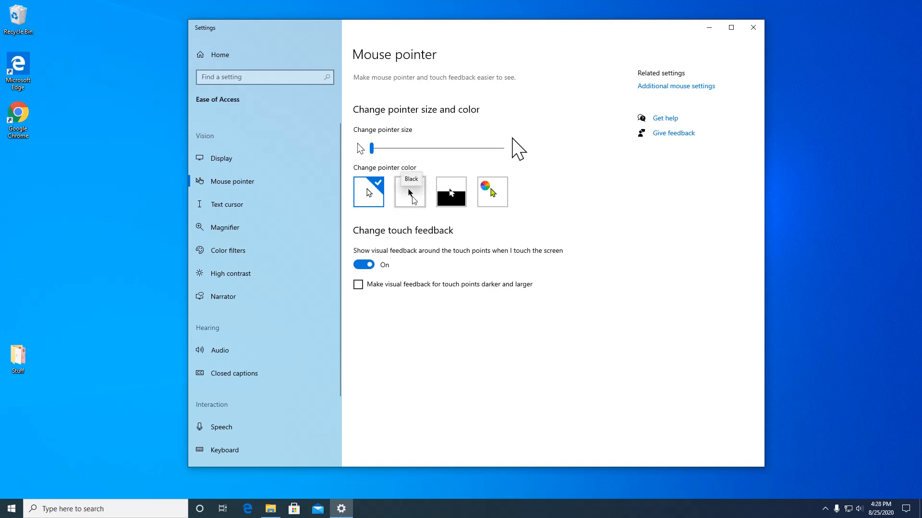
Step: Try the black and inverted pointer colors, and the custom option with the suggested pink
left_click(412, 196)
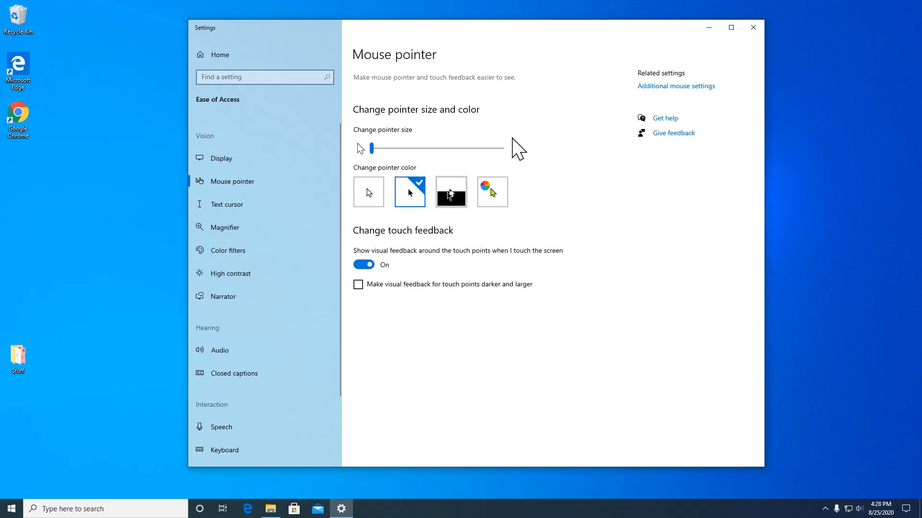
left_click(450, 192)
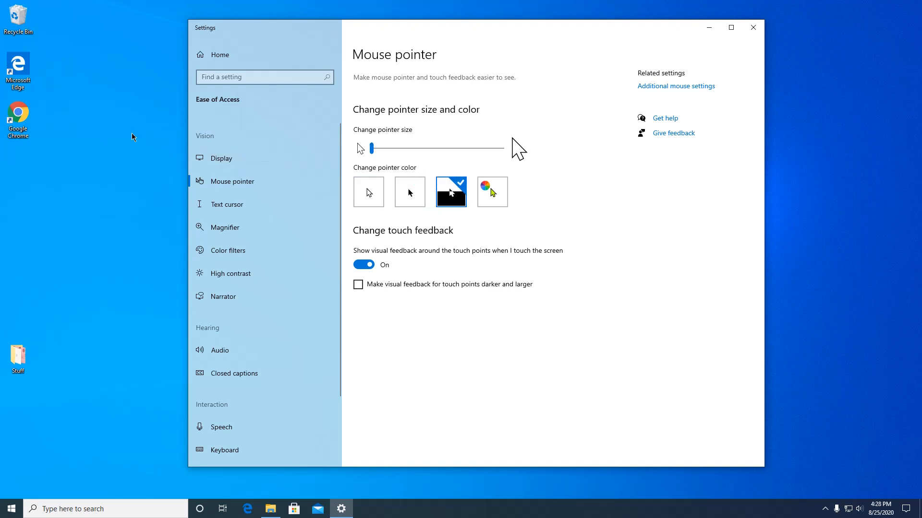
left_click(492, 192)
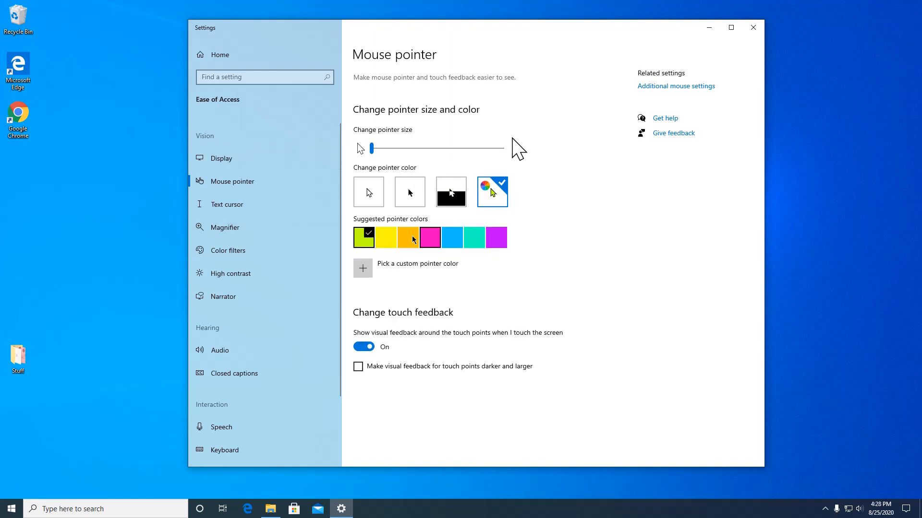
left_click(430, 238)
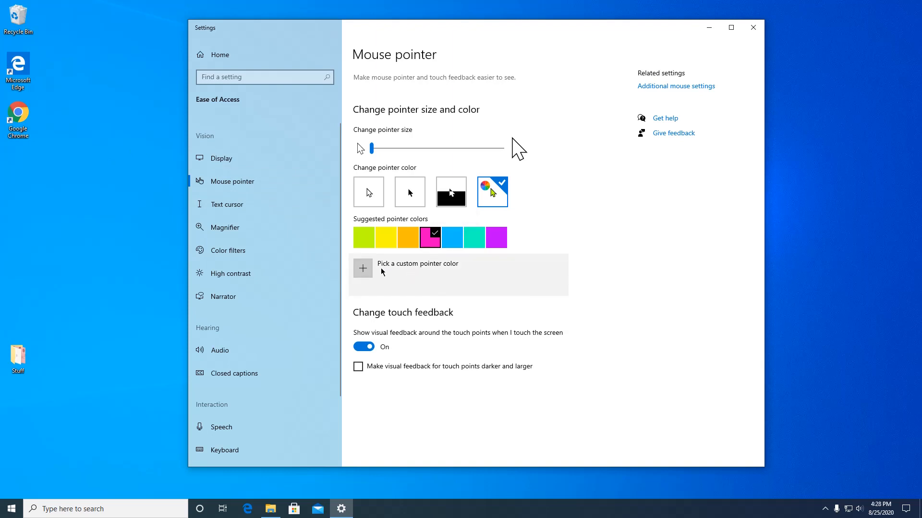
Step: Pick yellow as a custom pointer color and accept it
left_click(361, 271)
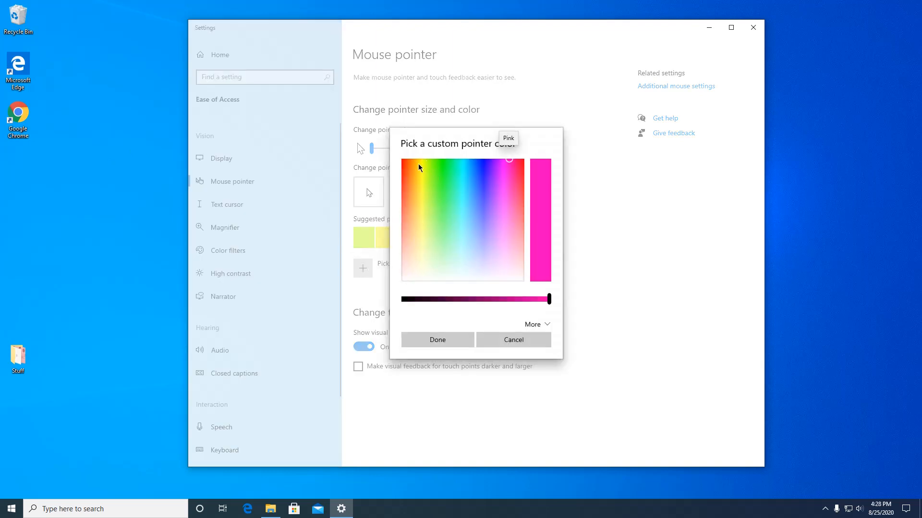
left_click(420, 164)
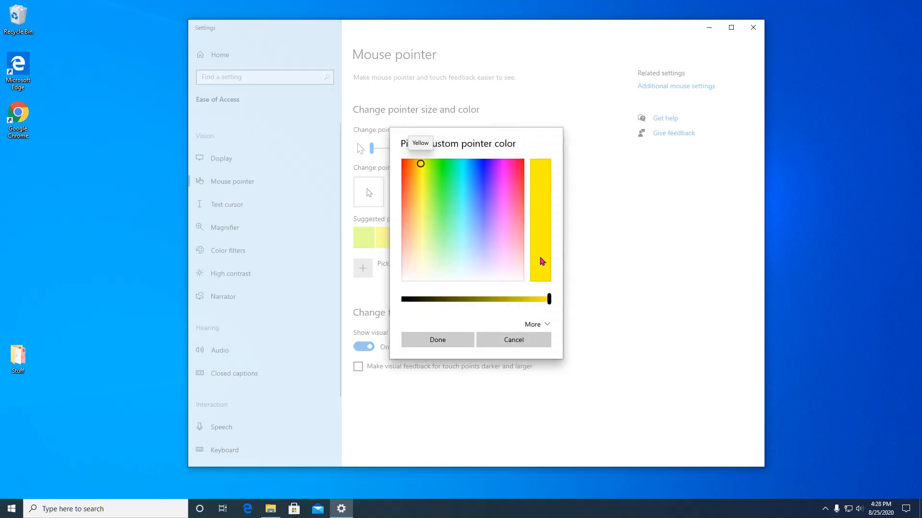
left_click(451, 341)
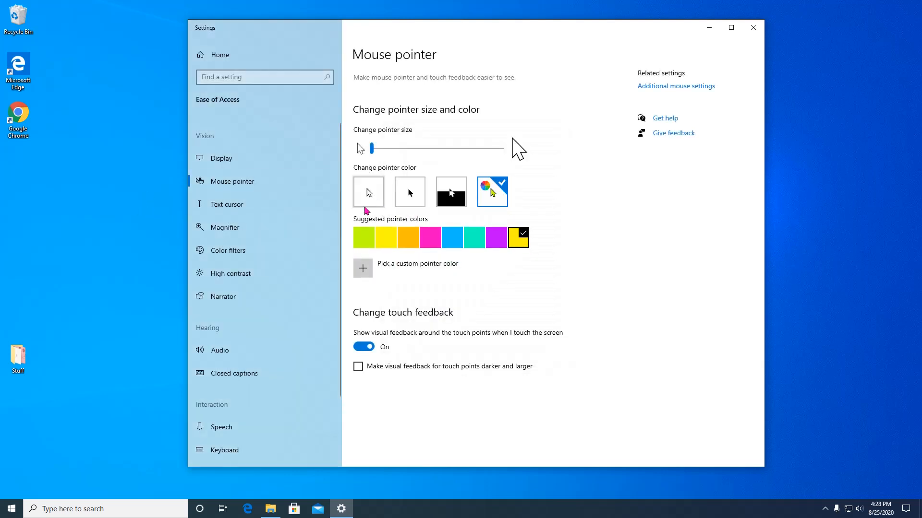
Step: Set the pointer color to black and open the additional mouse options, moving the dialog lower over the settings window
left_click(406, 196)
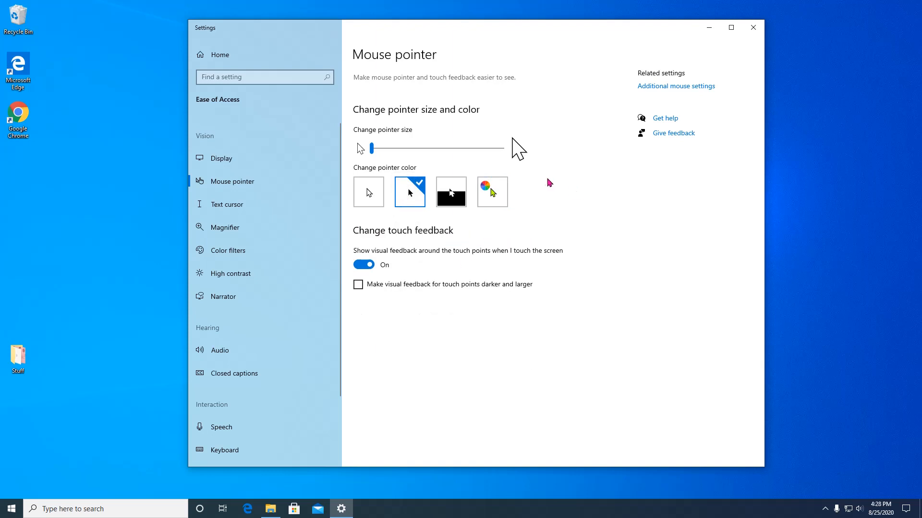
left_click(677, 87)
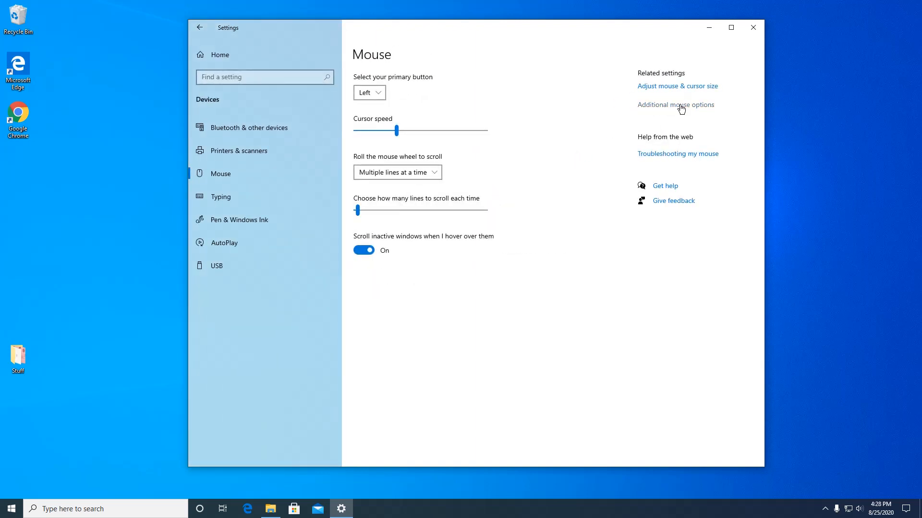
left_click(674, 105)
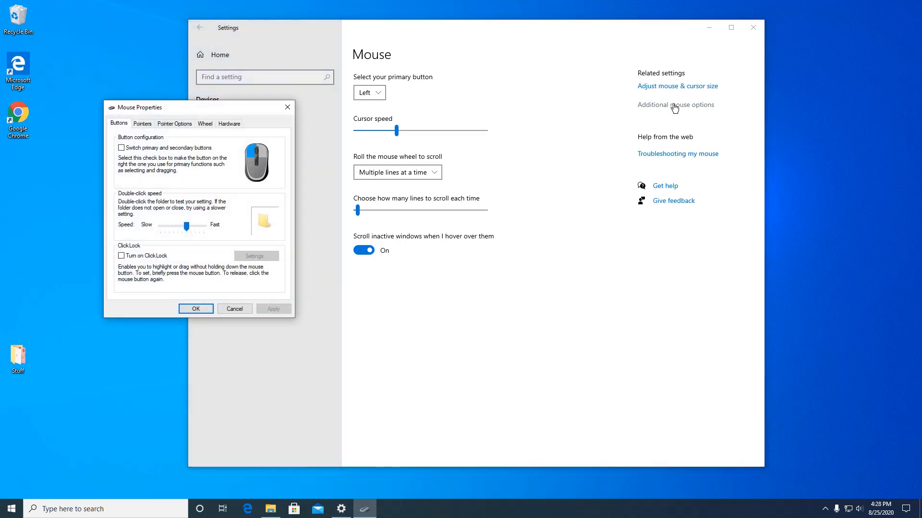
left_click_drag(187, 111, 218, 178)
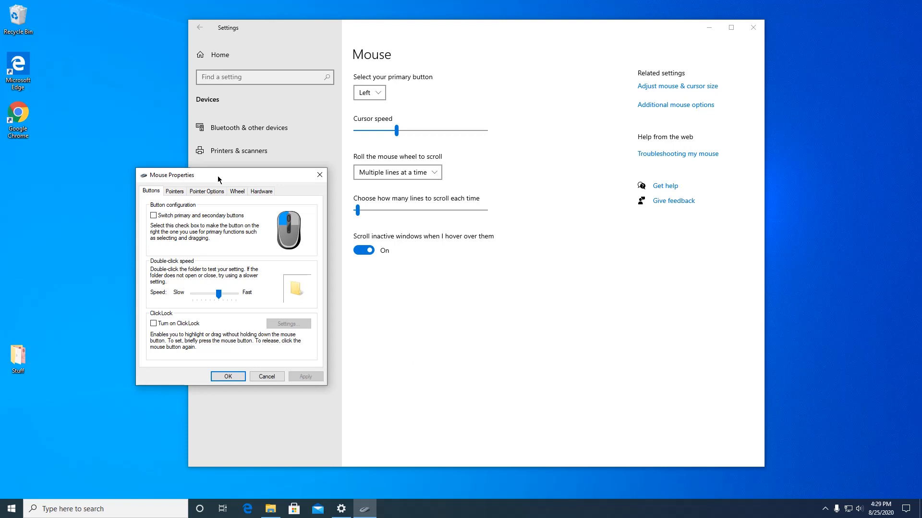
left_click_drag(217, 180, 204, 171)
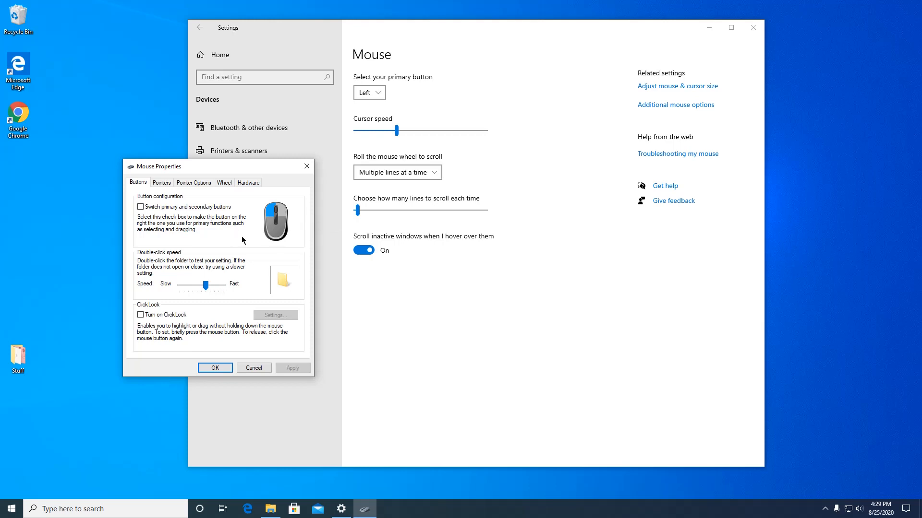
Step: Examine the pointer scheme and browse the list of customizable pointers in Mouse Properties
left_click(162, 183)
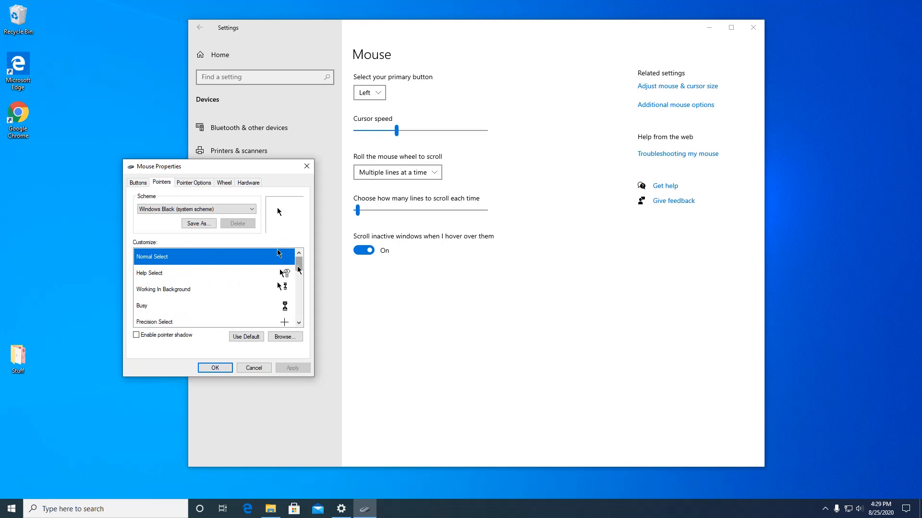
left_click_drag(298, 263, 306, 240)
Step: Try displaying pointer trails in the pointer visibility options and turn them off again
left_click(194, 183)
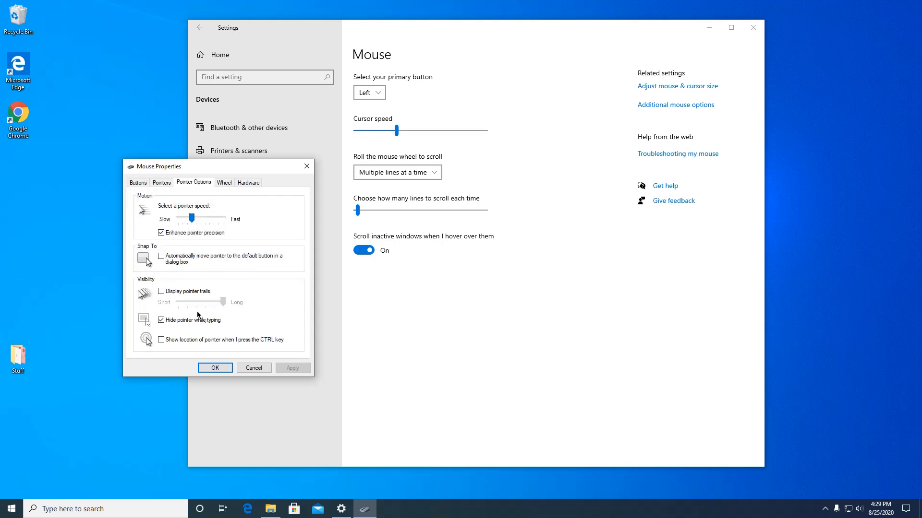
left_click(161, 294)
left_click(162, 292)
Step: Review the wheel scrolling and mouse hardware settings, and apply and close Mouse Properties
left_click(224, 183)
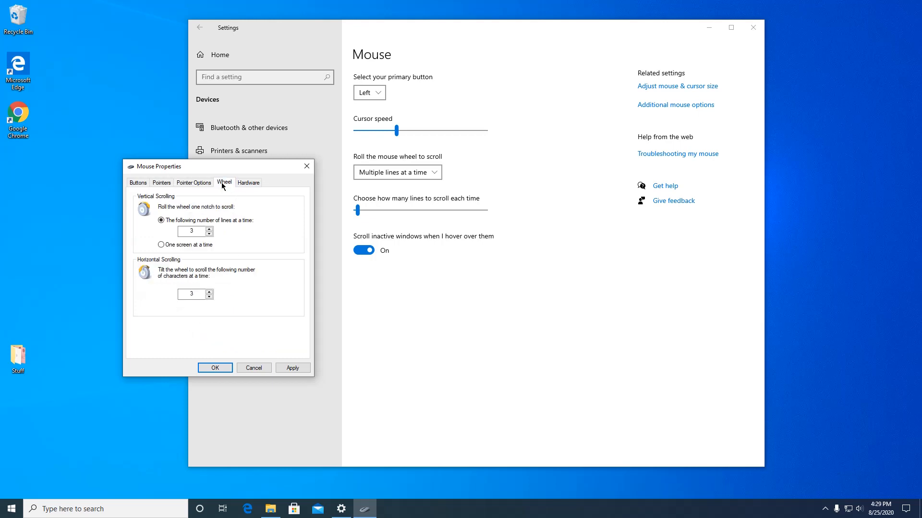
left_click(254, 182)
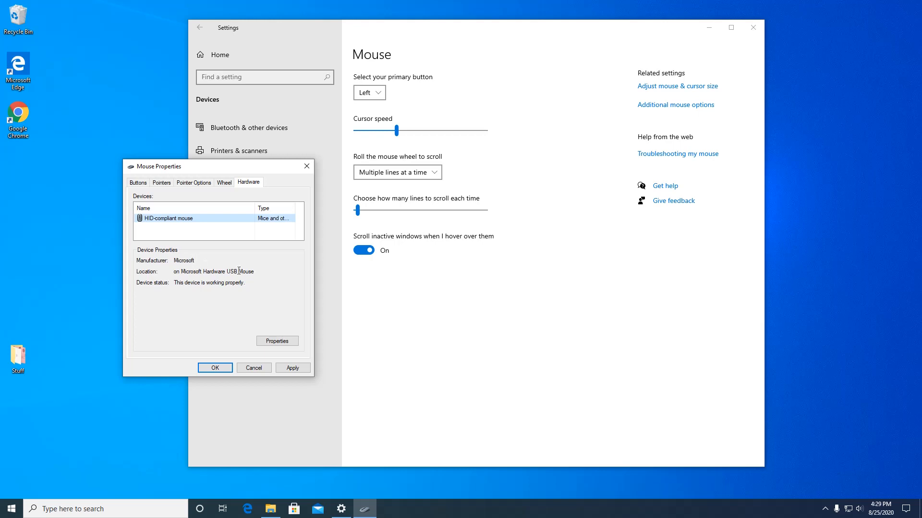
left_click(292, 368)
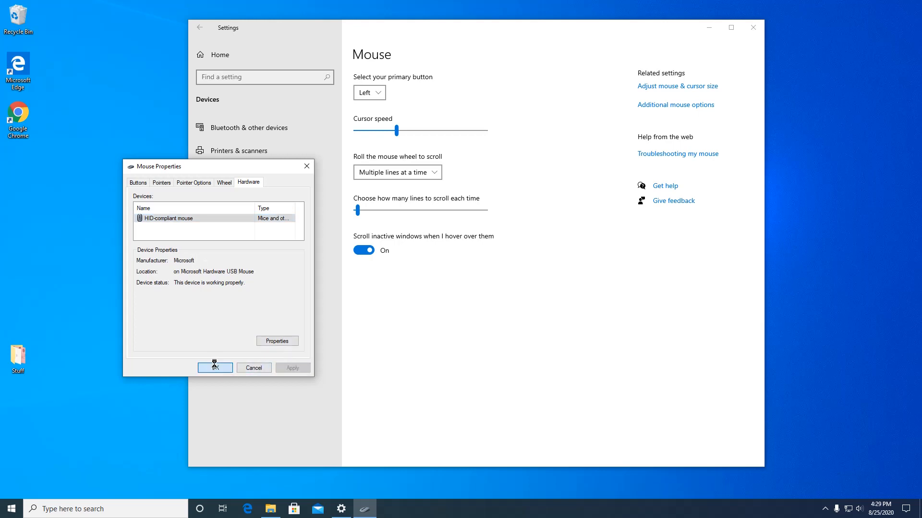
left_click(214, 367)
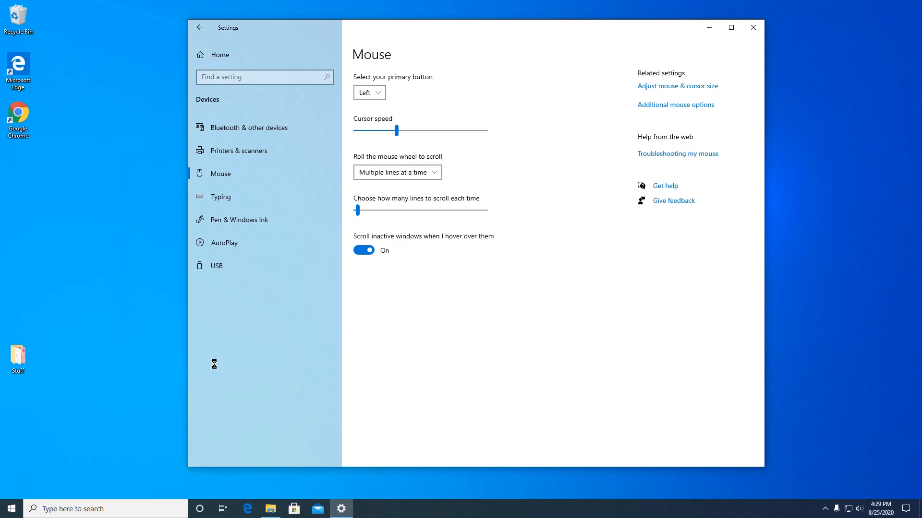